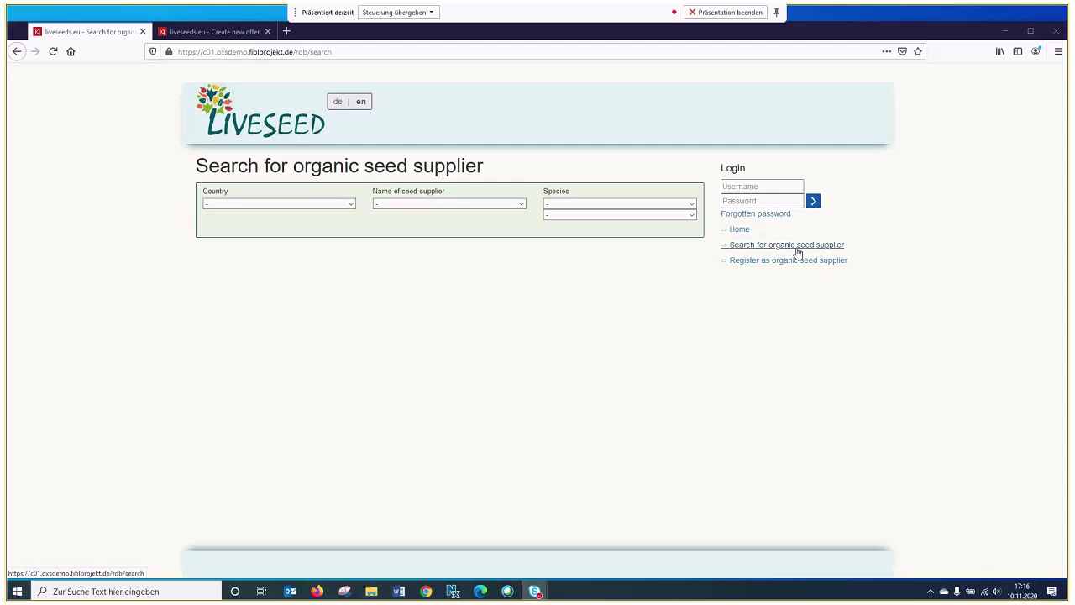
Filter the supplier search to country Deutschland and supplier Test Guide
click(352, 208)
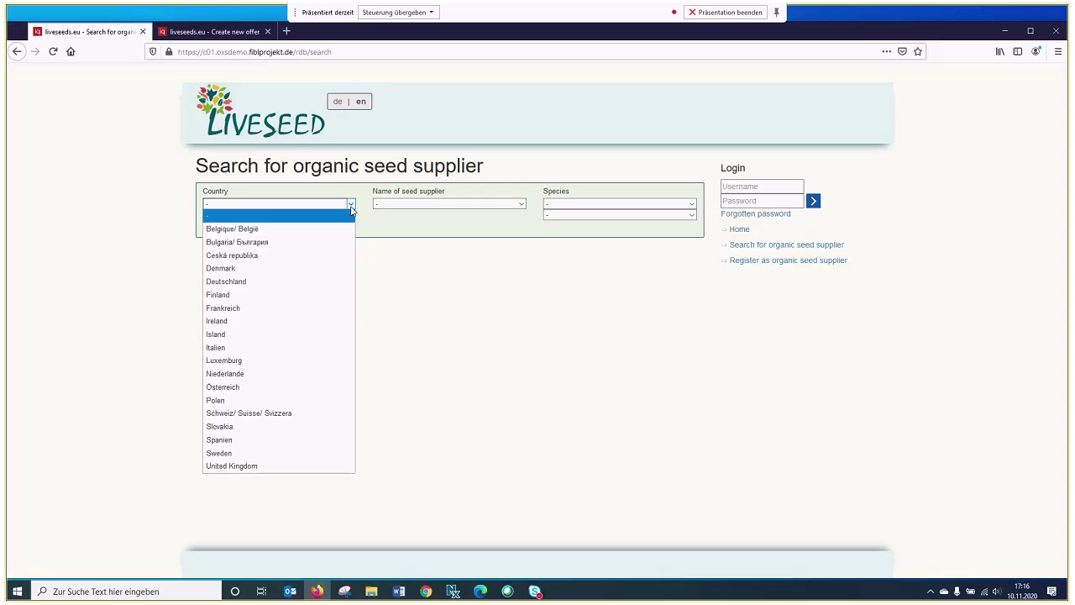
click(286, 282)
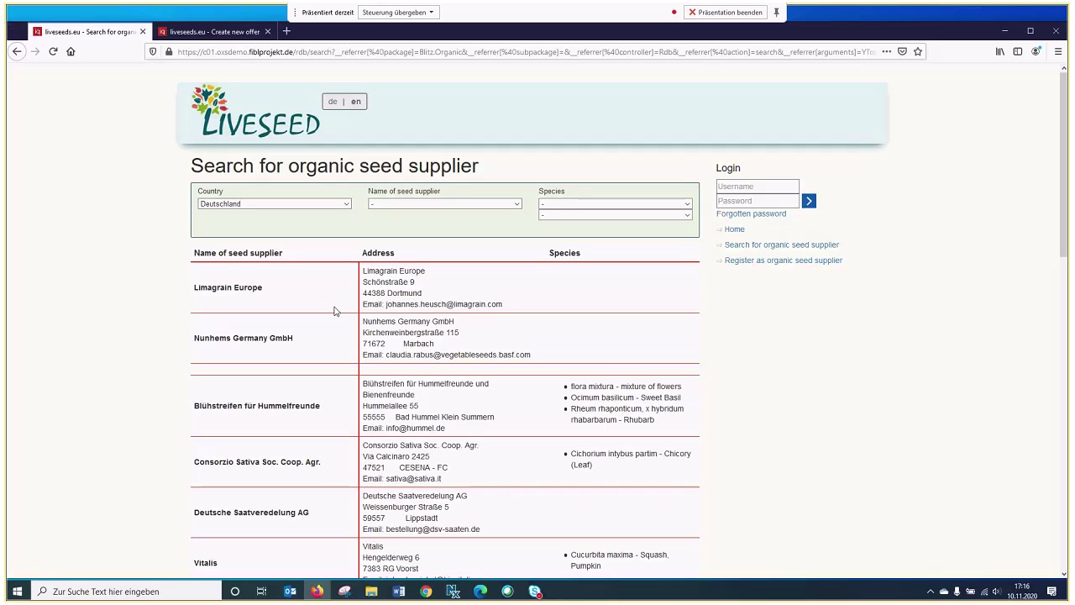
click(518, 204)
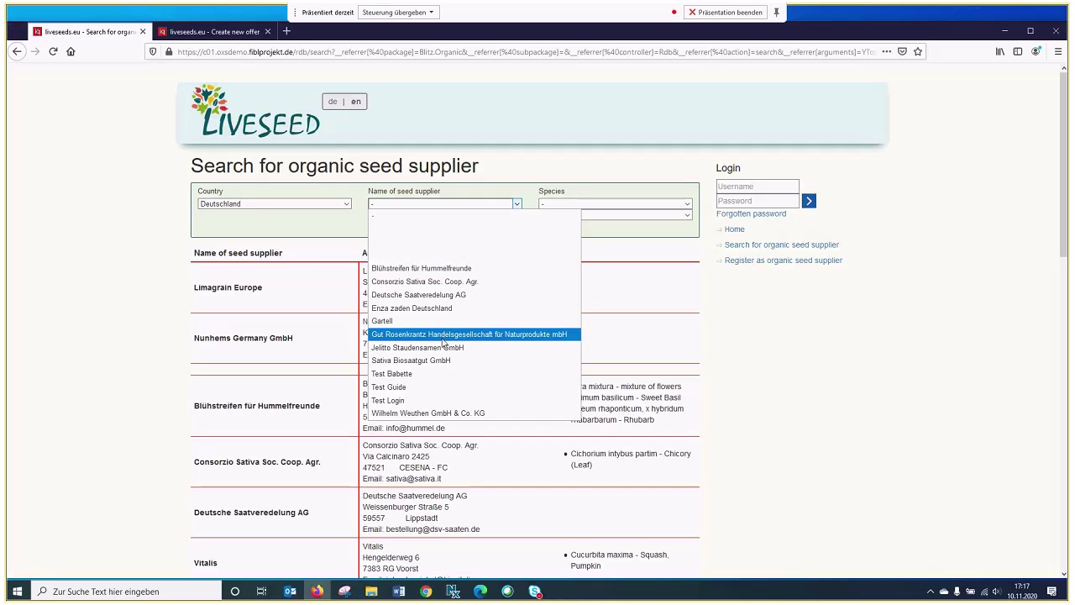
click(417, 389)
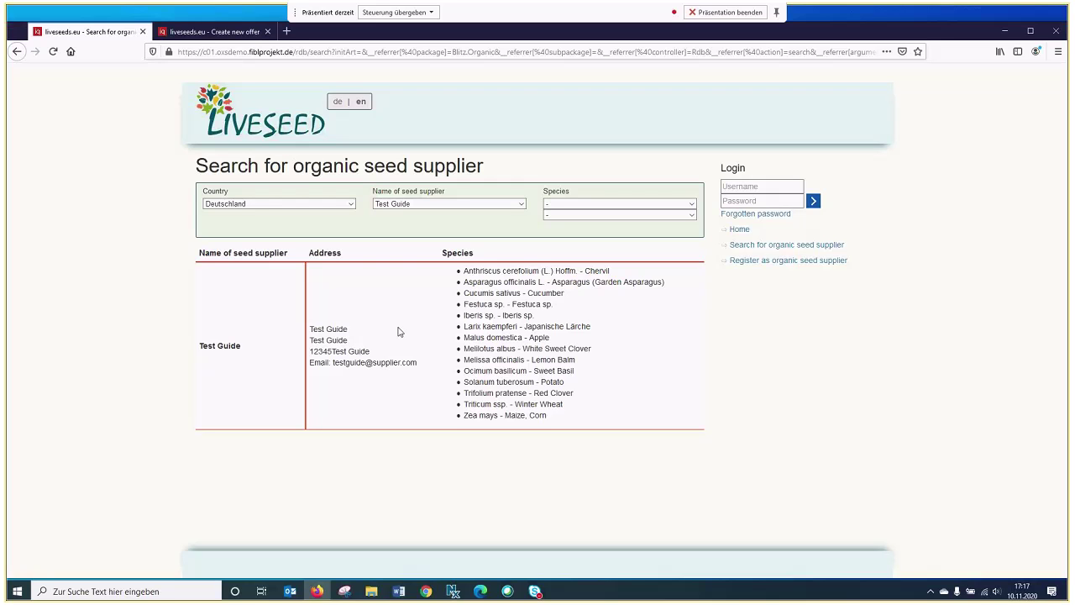
click(778, 264)
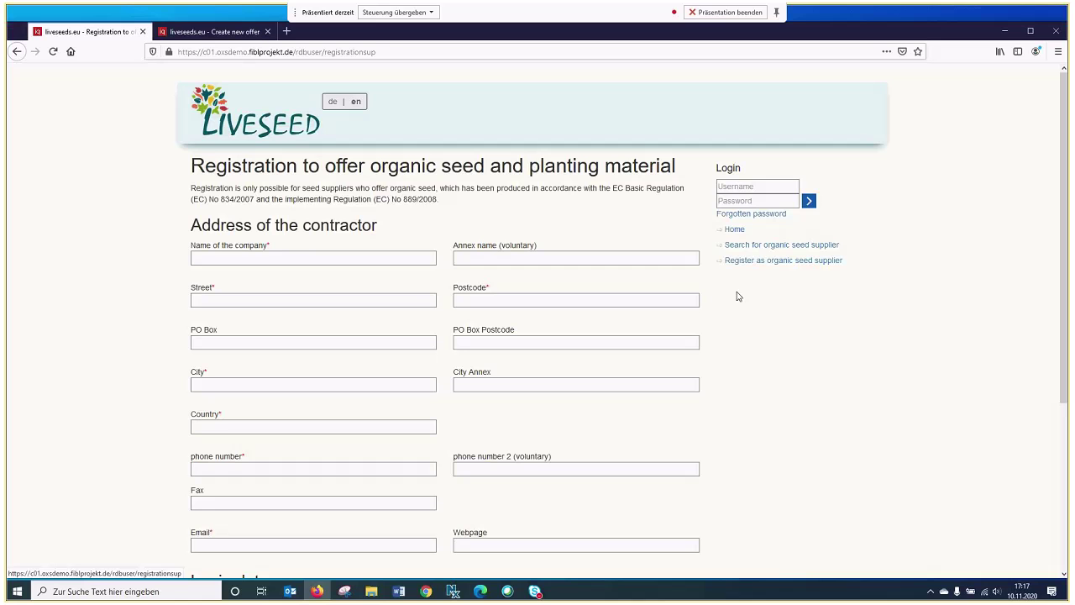
Scroll through the registration form, focusing the login username and login e-mail fields
scroll(376, 310, down, 1)
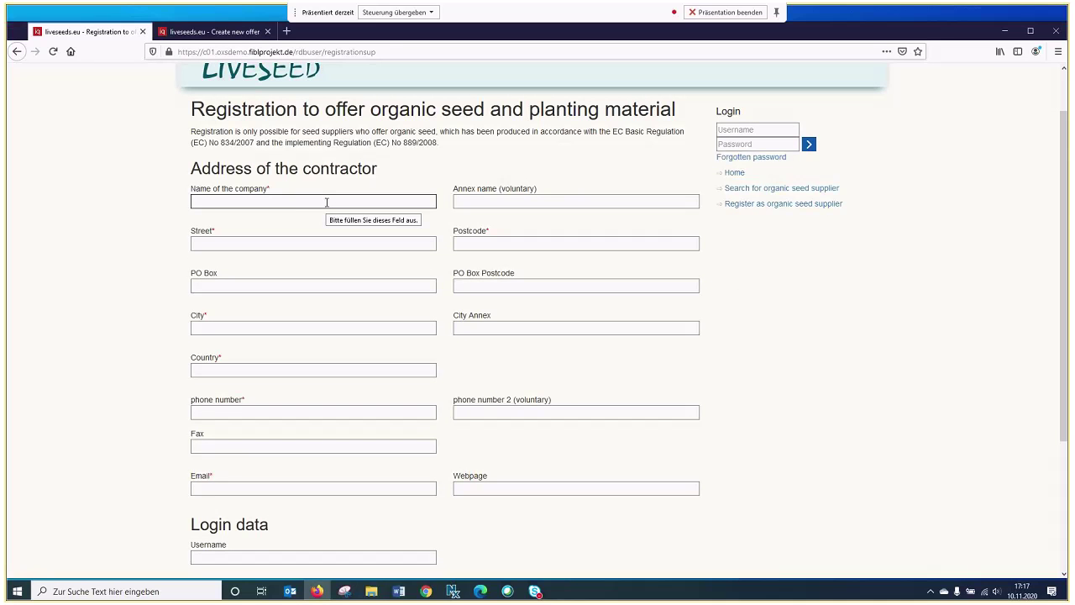
scroll(305, 288, down, 4)
click(234, 370)
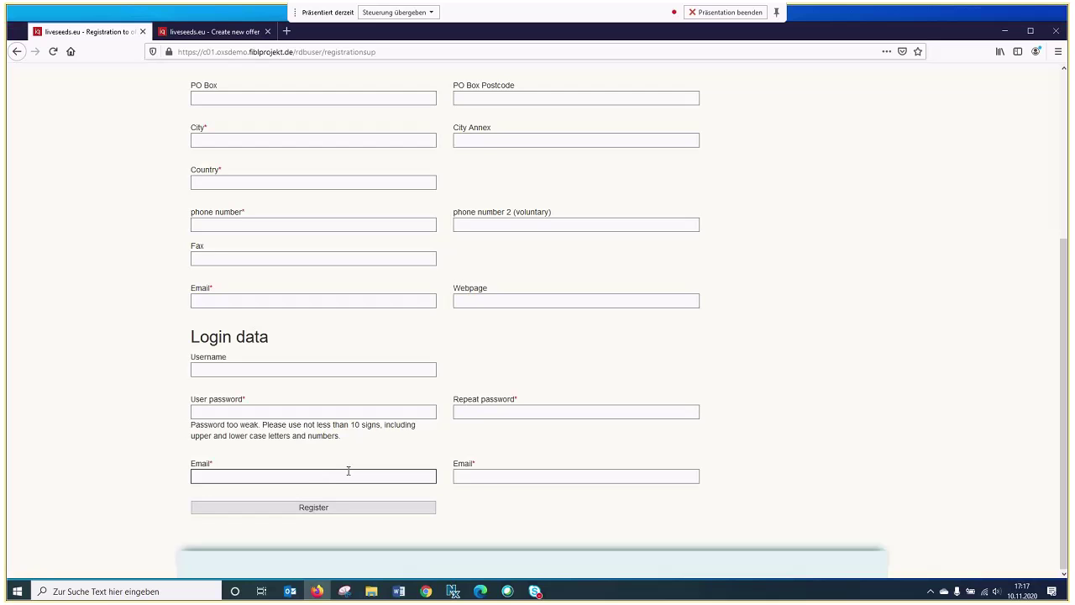
scroll(402, 477, up, 1)
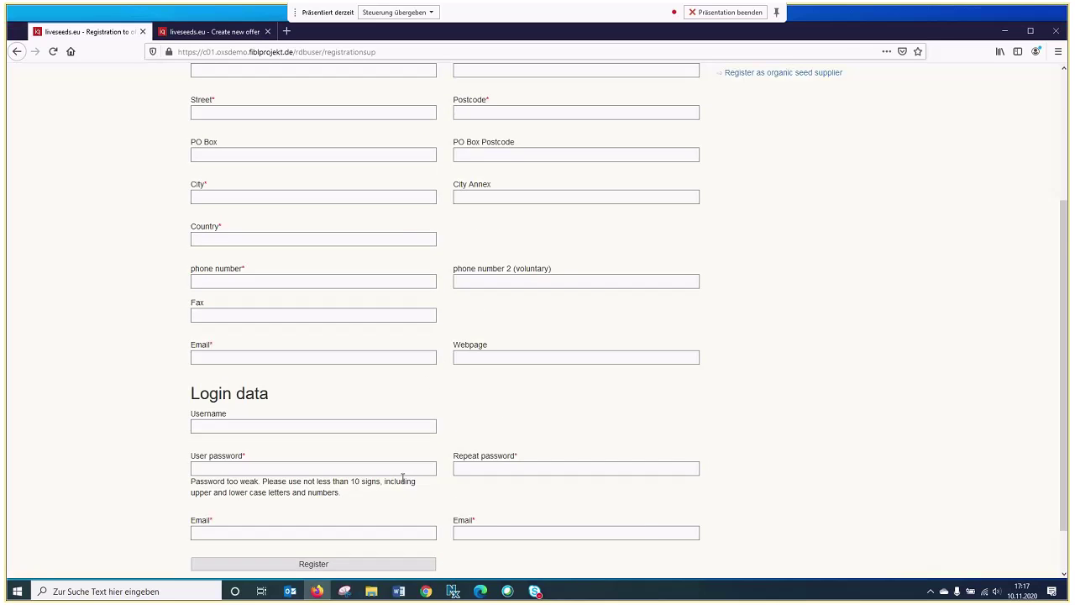
click(371, 528)
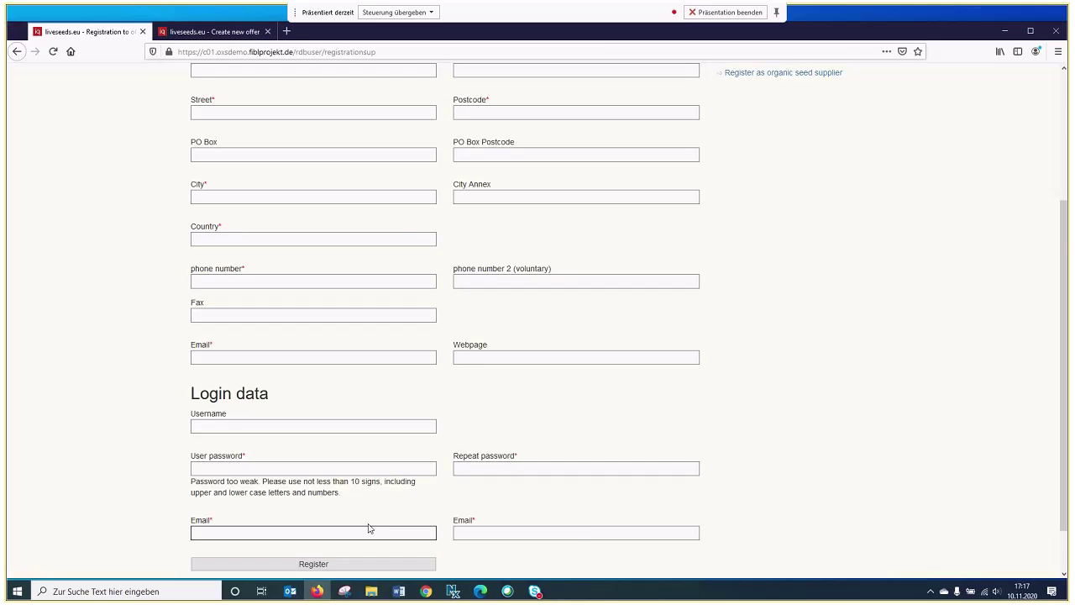
scroll(372, 527, up, 2)
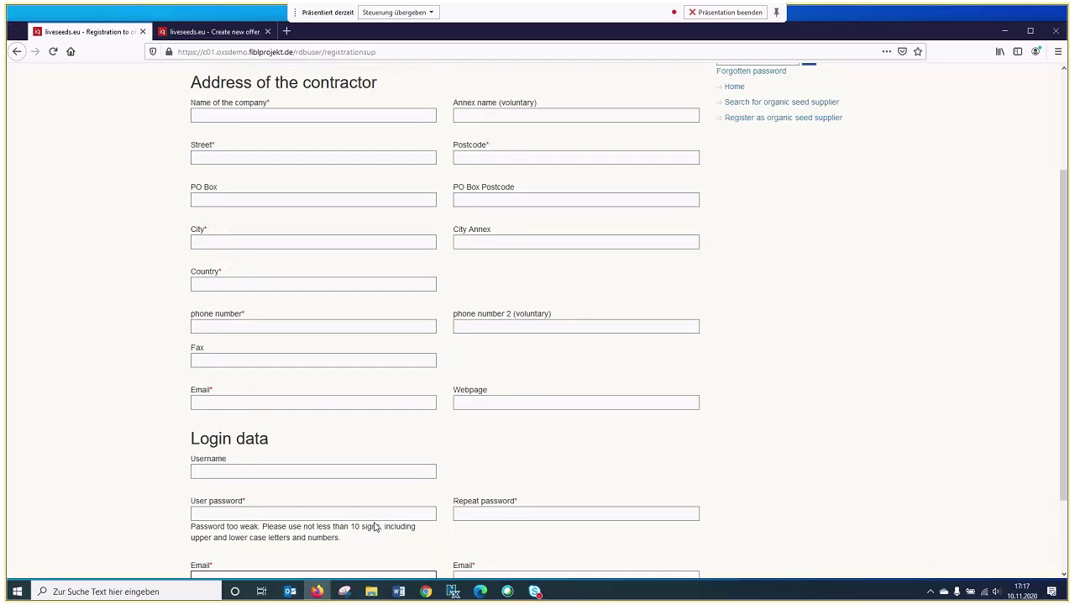
Autofill the company name 'Test Klick Adresse' and the saved street
click(322, 187)
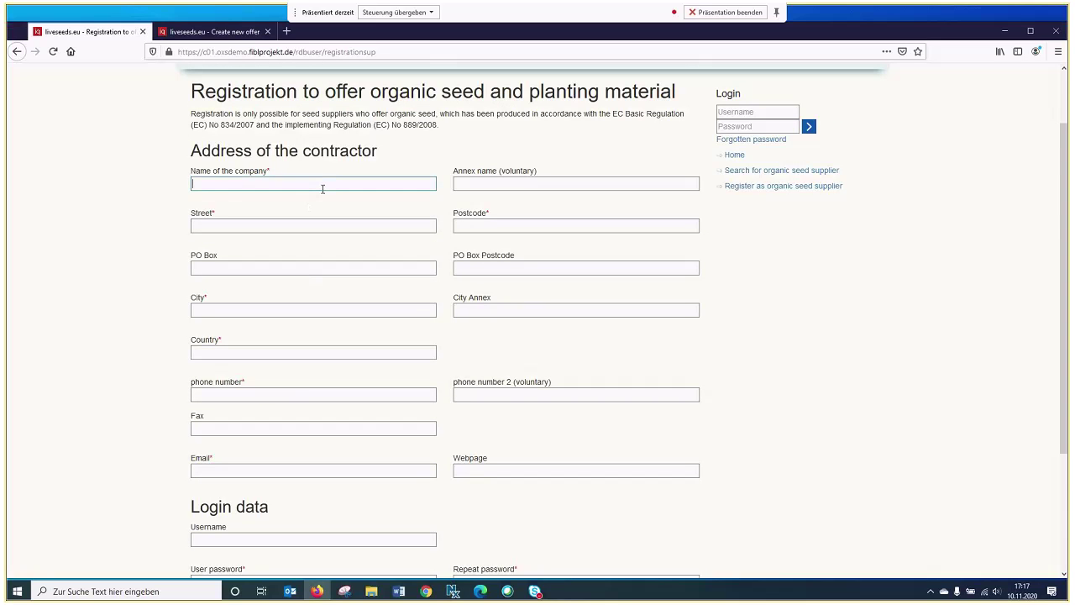
click(323, 188)
click(285, 197)
click(272, 227)
click(252, 250)
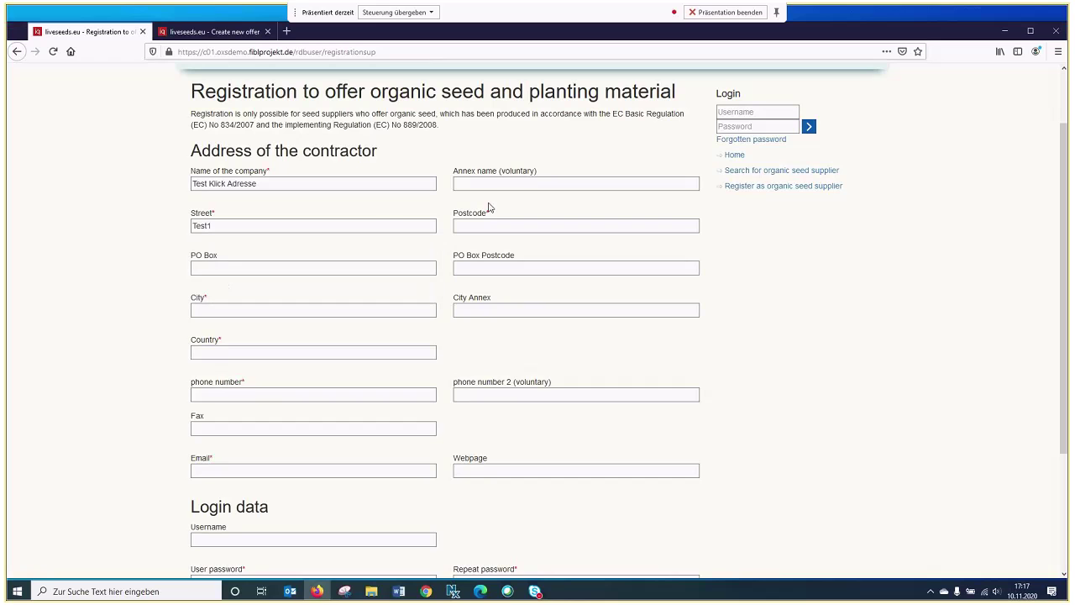
Autofill the saved postcode, city Test and country Deutschland
click(490, 225)
click(482, 242)
click(295, 308)
click(294, 309)
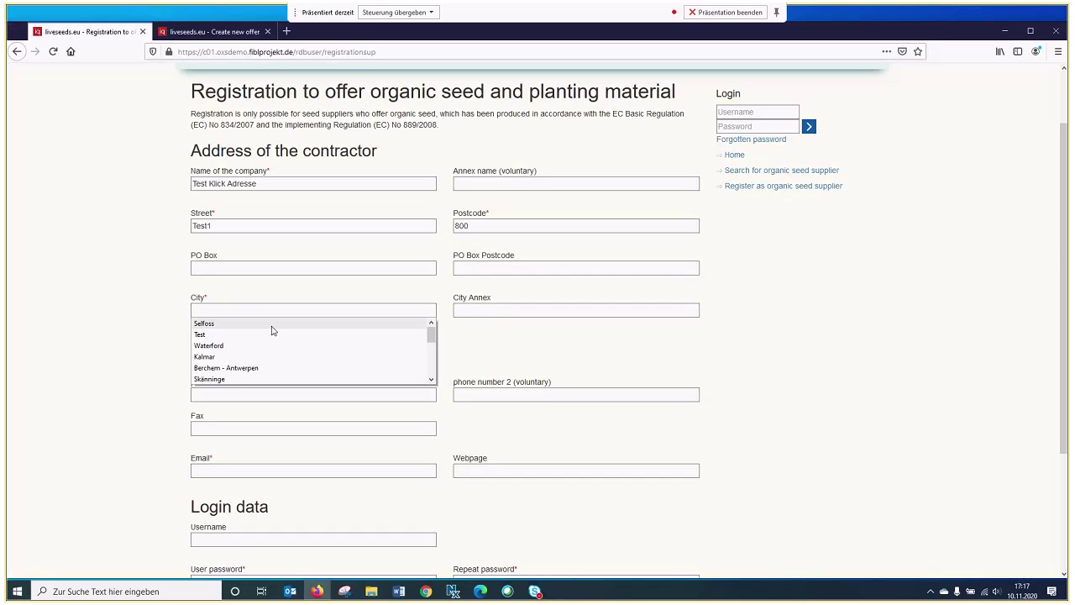
click(271, 331)
click(259, 354)
click(269, 357)
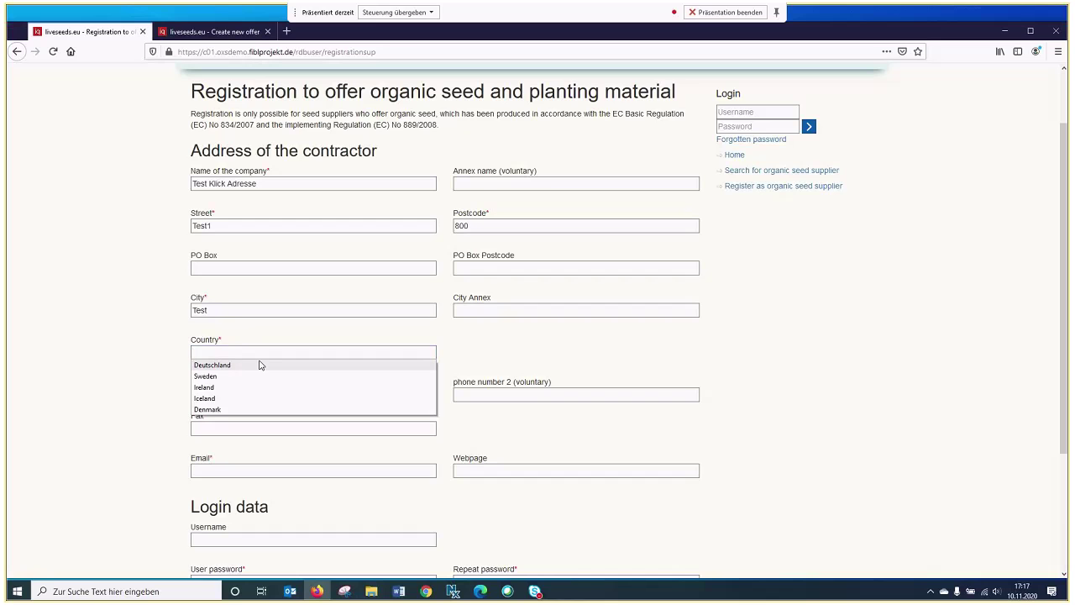
click(261, 365)
Autofill the saved phone number and contact e-mail
scroll(377, 345, down, 4)
click(246, 221)
click(250, 225)
click(271, 249)
click(311, 298)
click(311, 298)
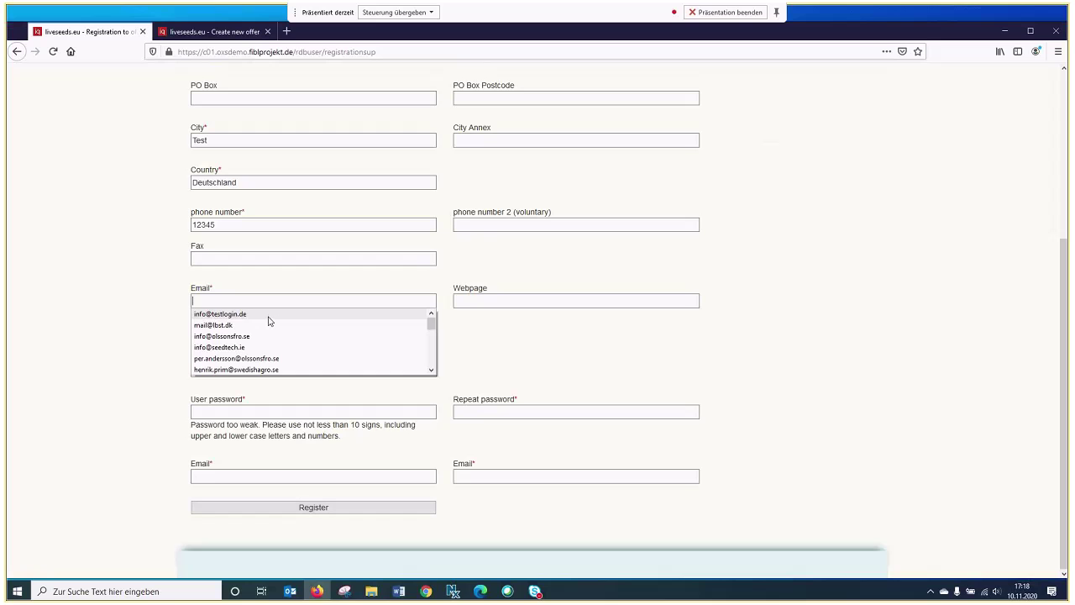
click(271, 316)
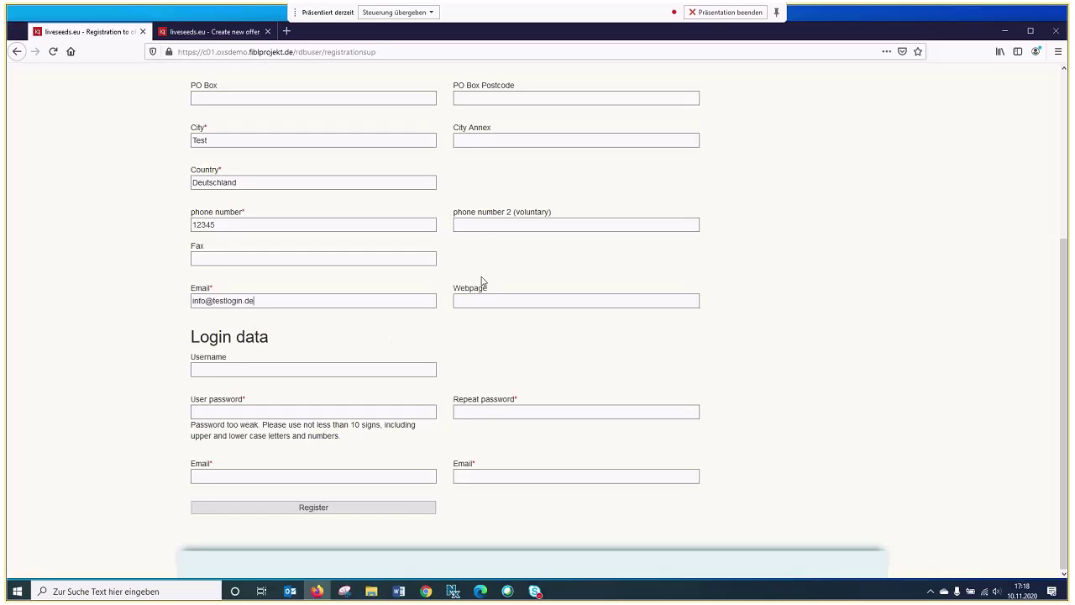
Enter a login username and the same password in both password fields
click(303, 373)
click(303, 374)
click(303, 374)
text(wertz)
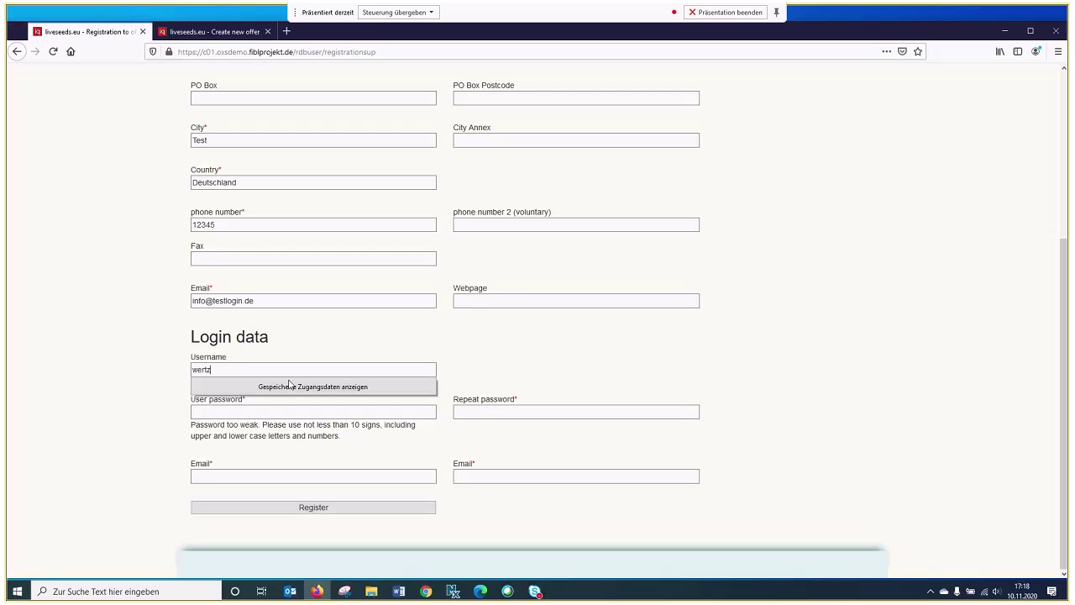
click(214, 412)
click(222, 423)
text(test)
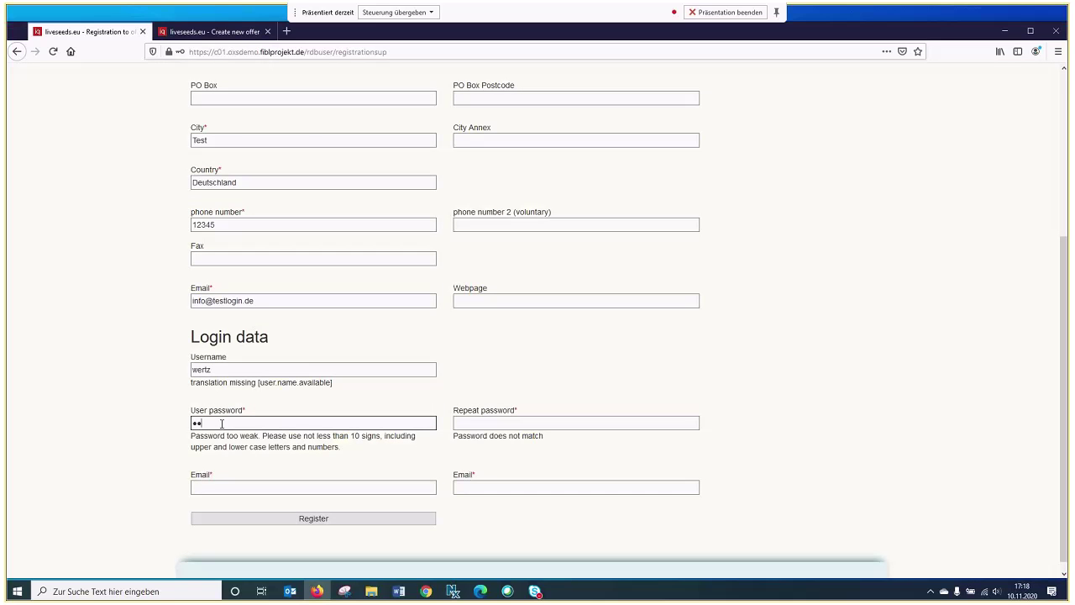
text(1234567)
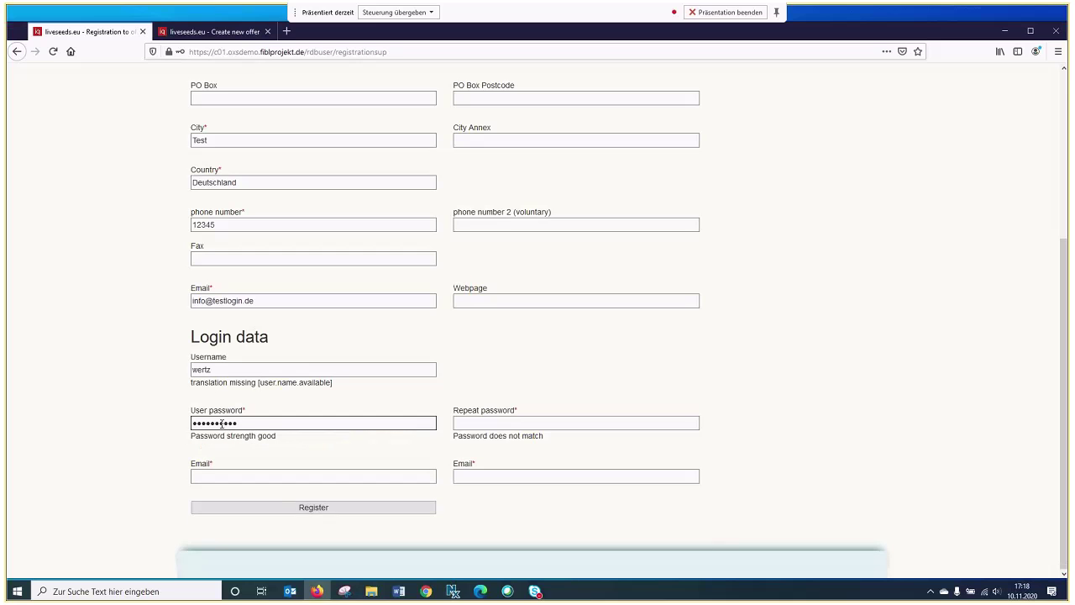
key(Tab)
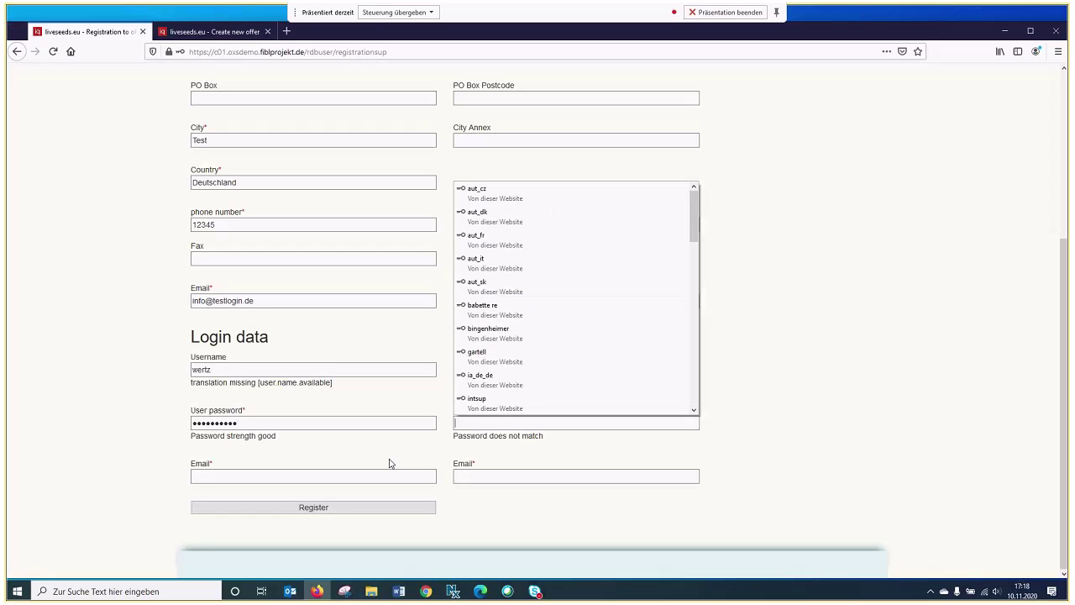
text(test12)
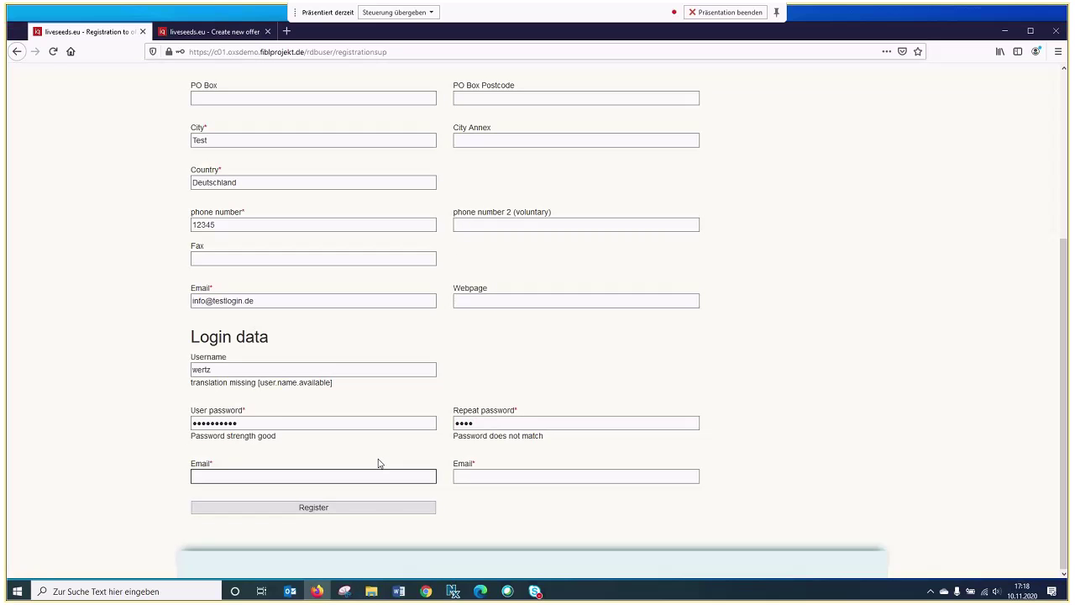
text(34567)
text(uni)
text(que.a)
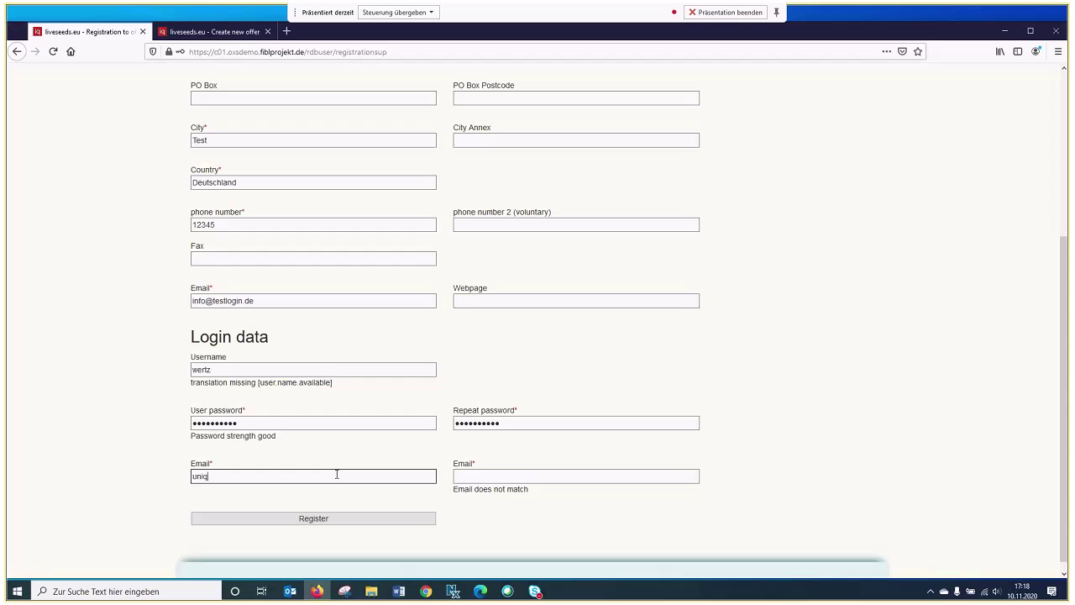
Enter and confirm the login e-mail, then submit the supplier registration
key(BackSpace)
key(BackSpace)
text(mail@test.de)
click(439, 480)
text(un)
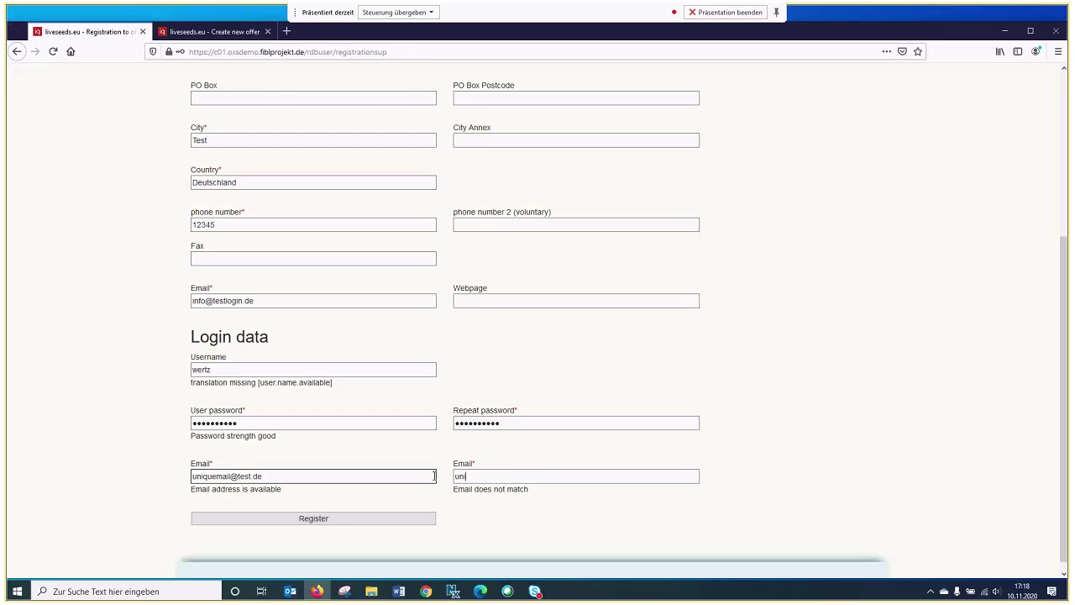
text(iquemail@test.de)
click(370, 516)
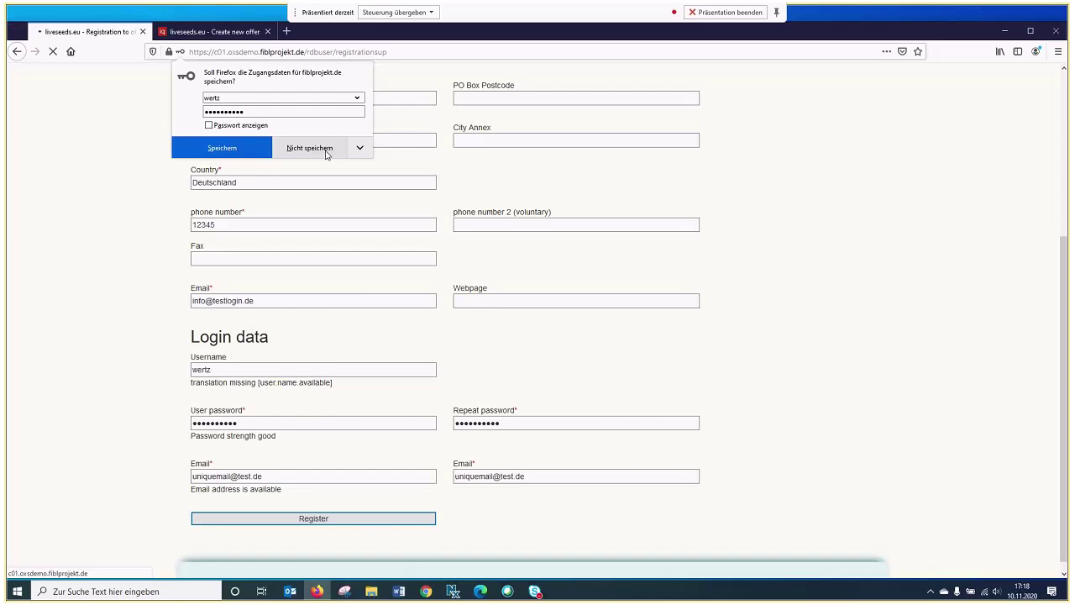
Decline Firefox's save-login prompt and log in with the new account's saved credentials
click(251, 150)
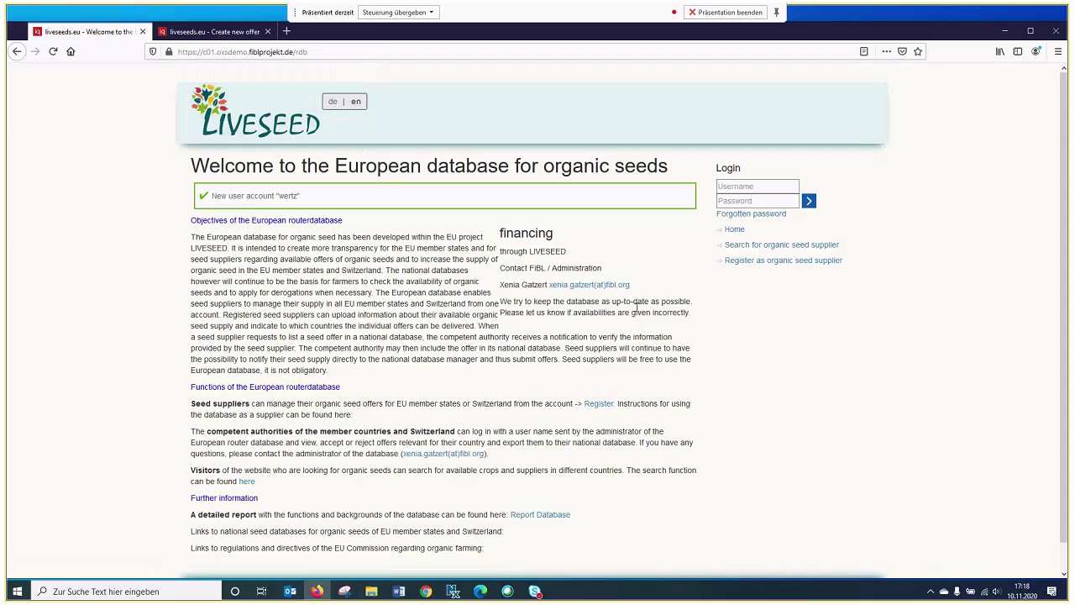
click(735, 186)
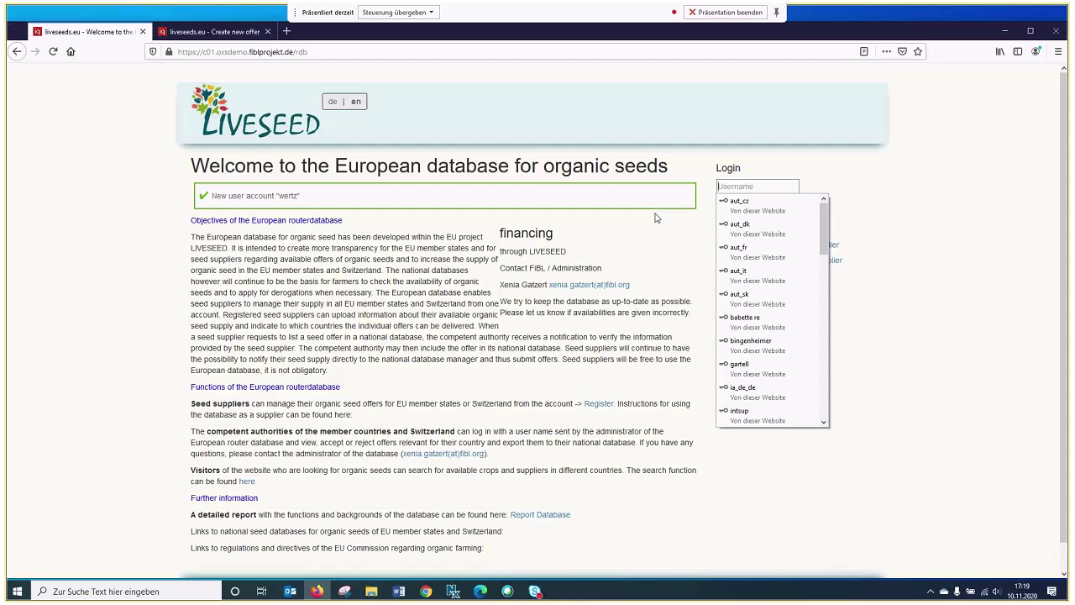
text(wertz)
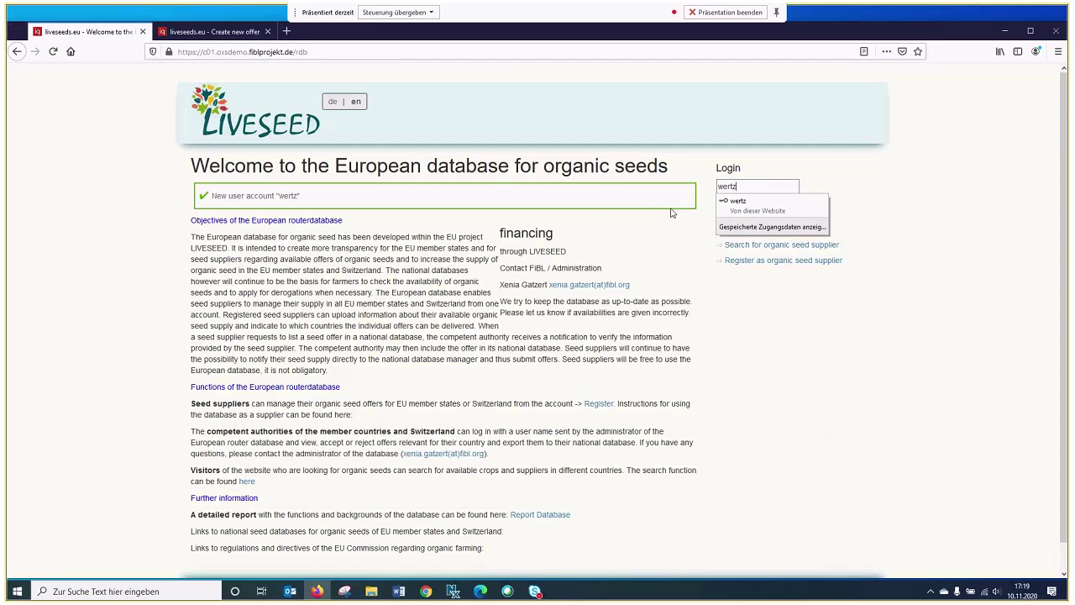
click(756, 202)
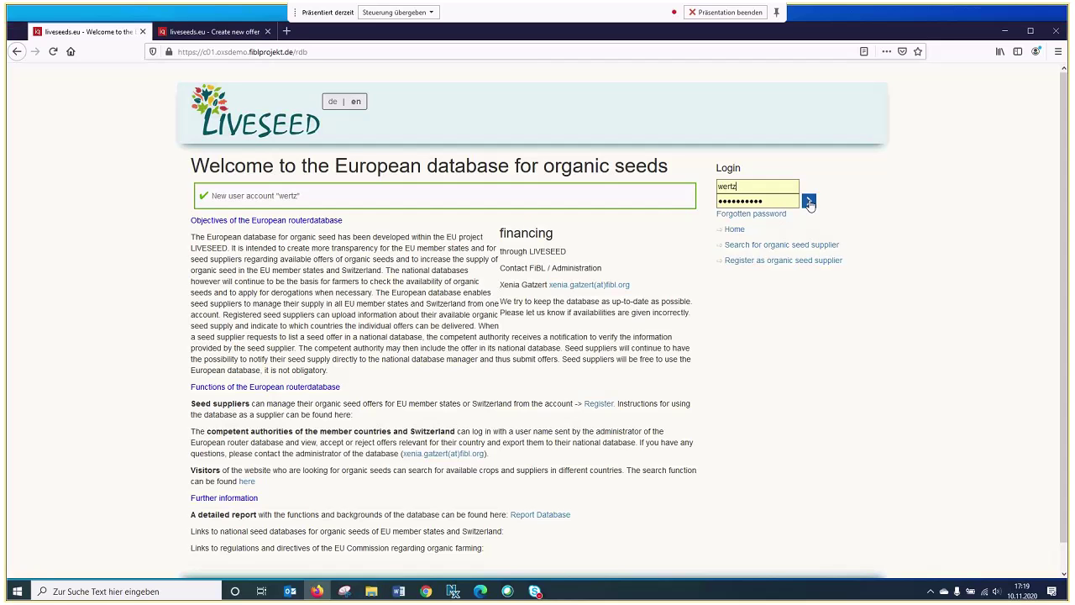
click(809, 202)
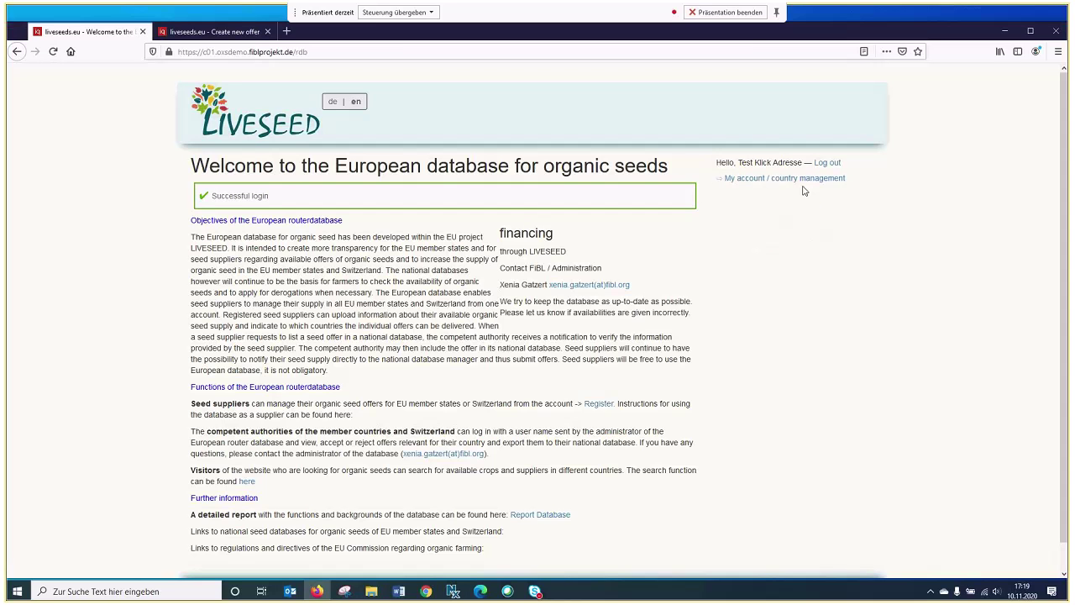
click(800, 179)
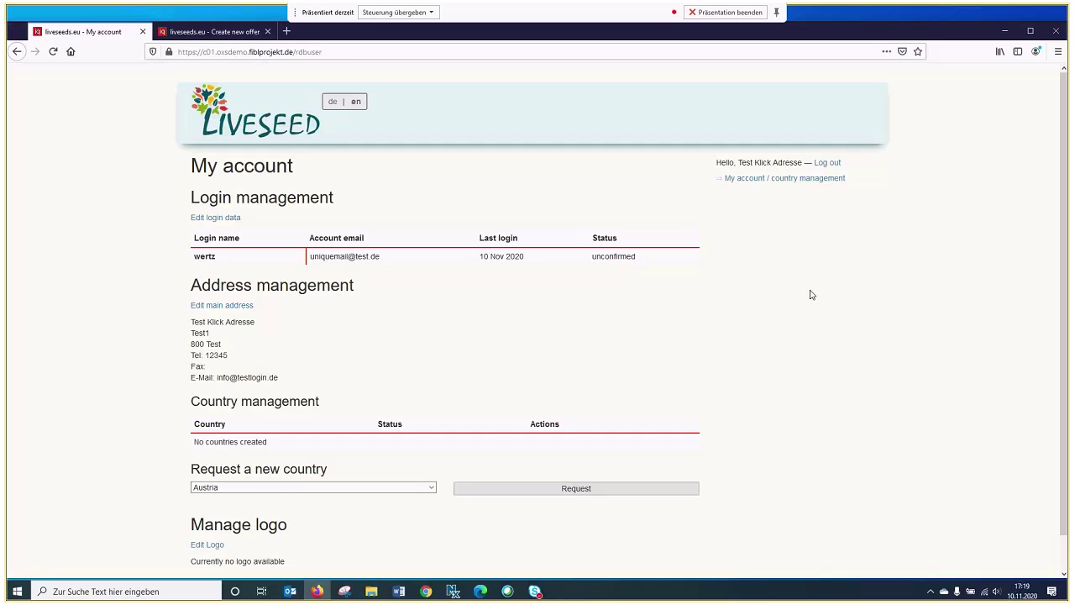
Select Austria in the 'Request a new country' list and submit the request
scroll(812, 294, down, 1)
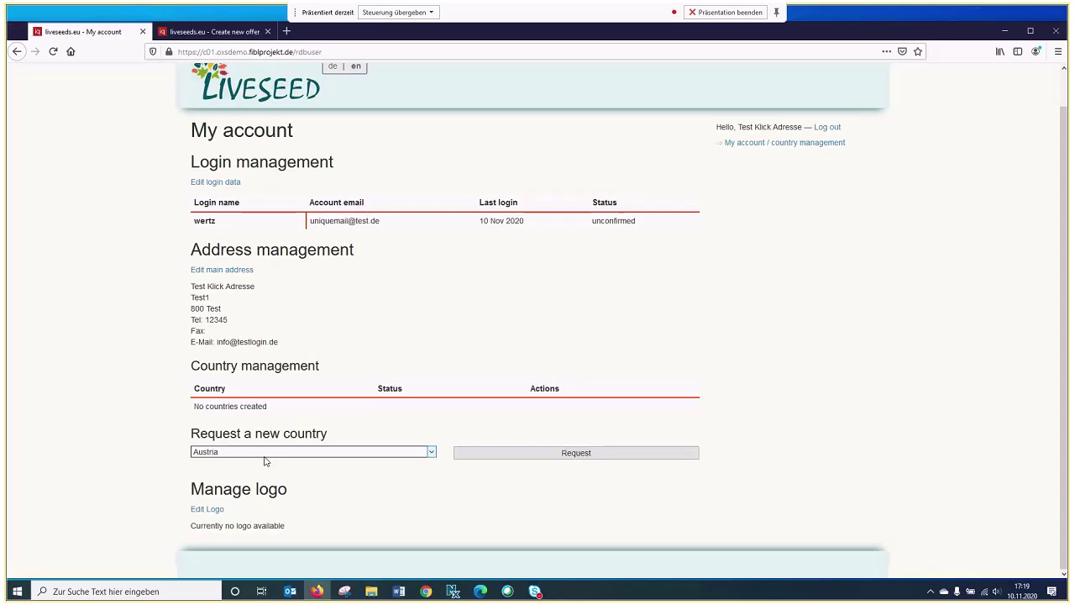
click(431, 454)
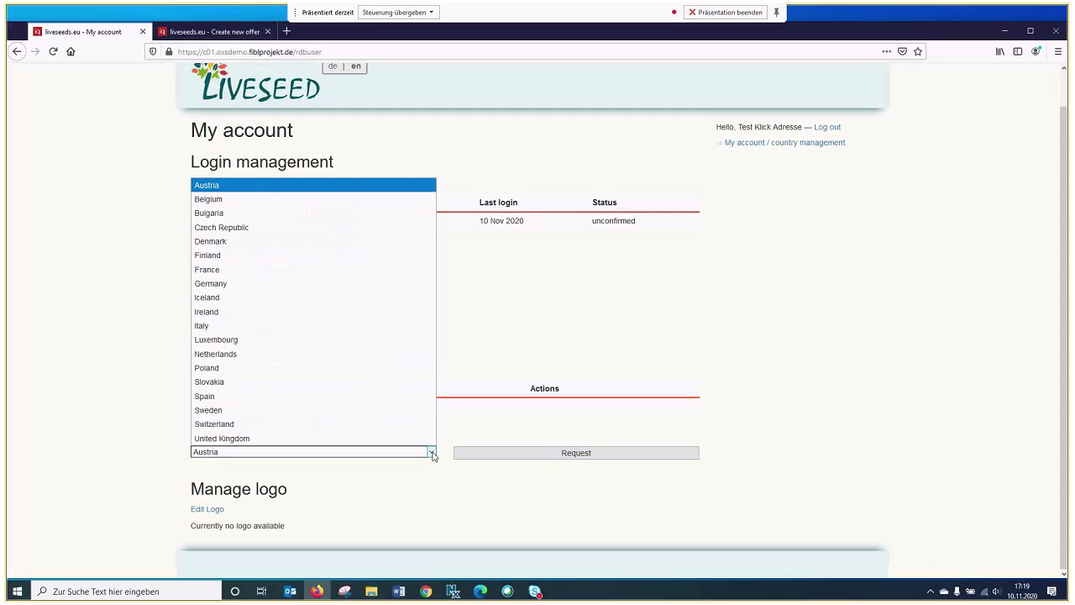
click(336, 193)
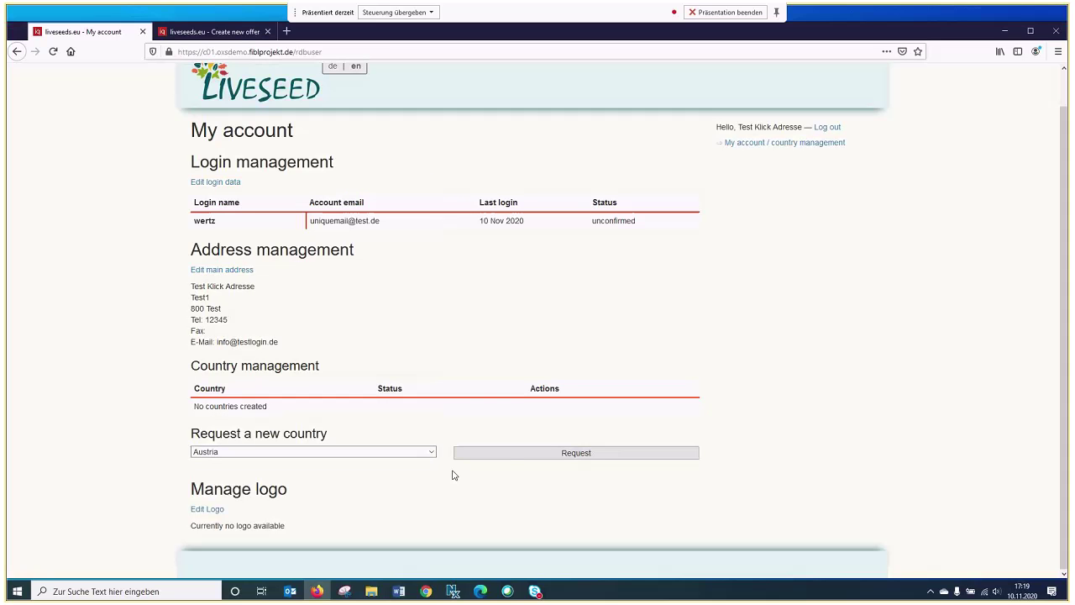
click(519, 458)
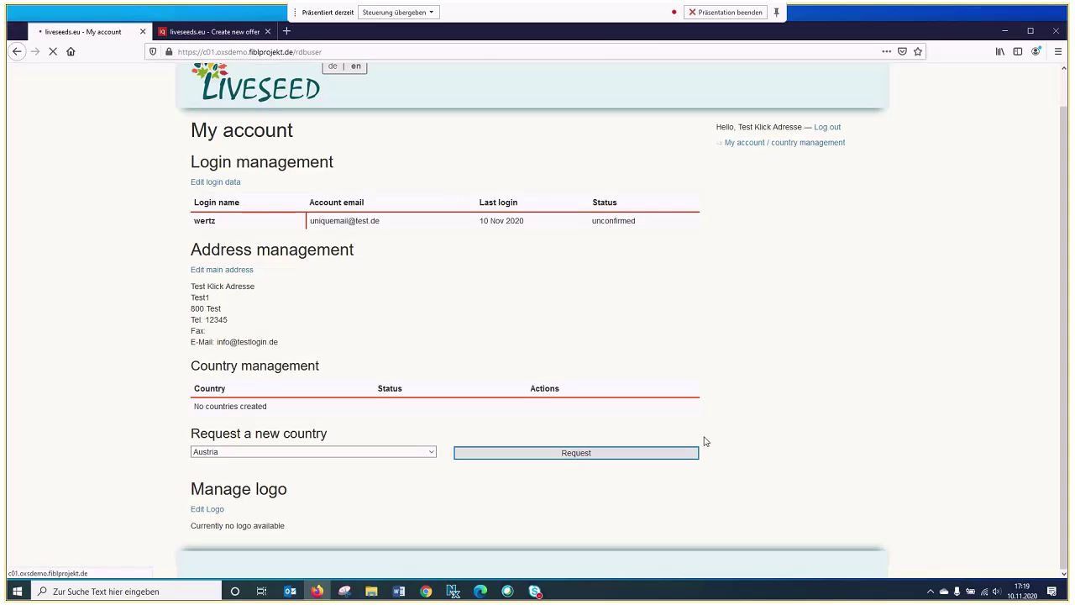
Tick 'Use the main address' for Austria's sales address and accept the AGB
scroll(677, 328, down, 3)
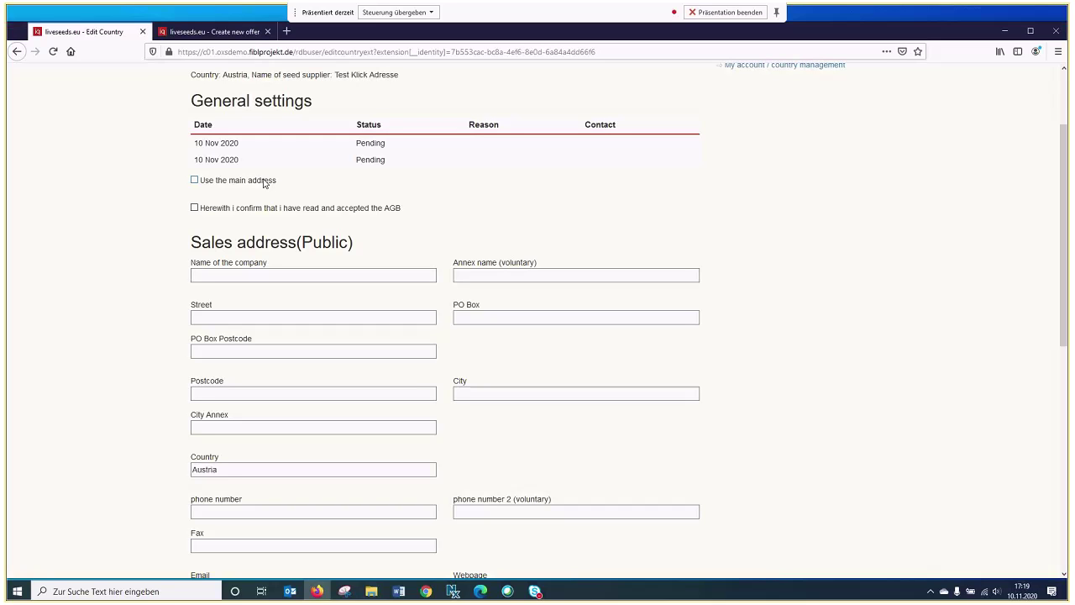
click(251, 273)
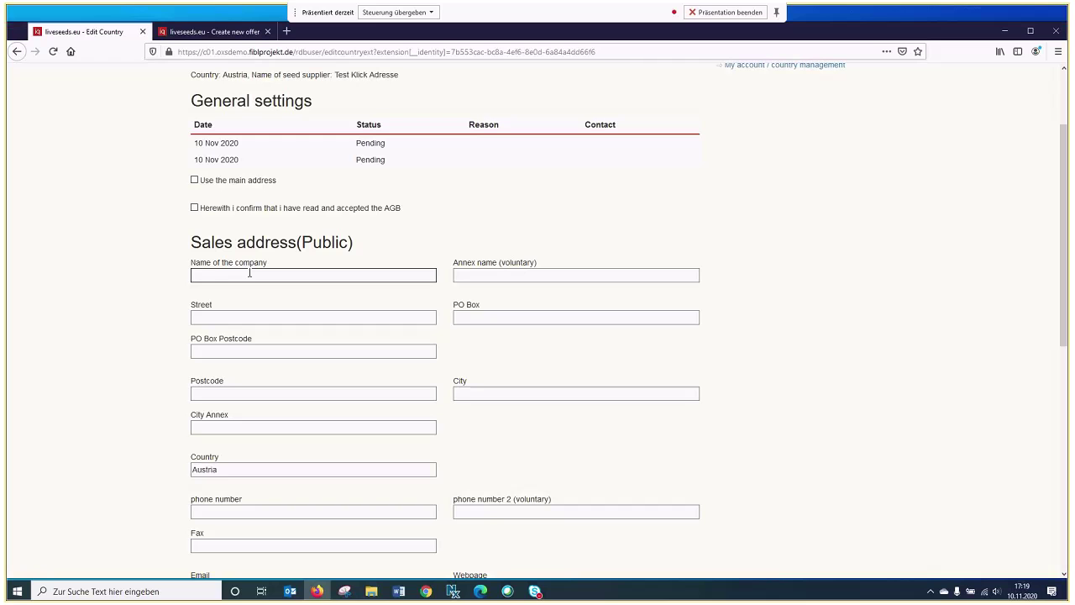
click(250, 180)
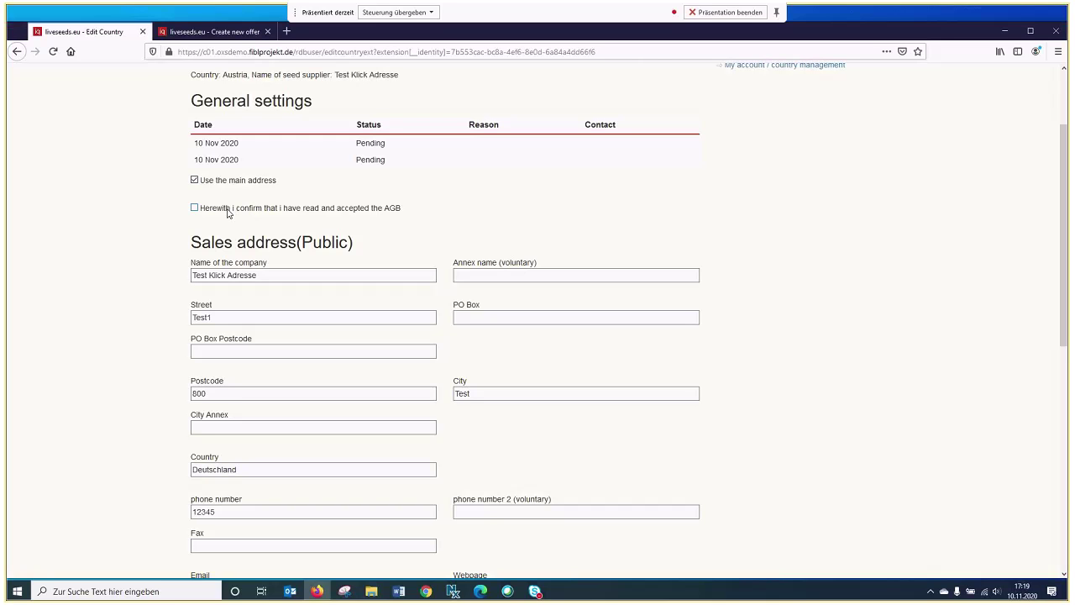
click(227, 212)
scroll(521, 224, down, 8)
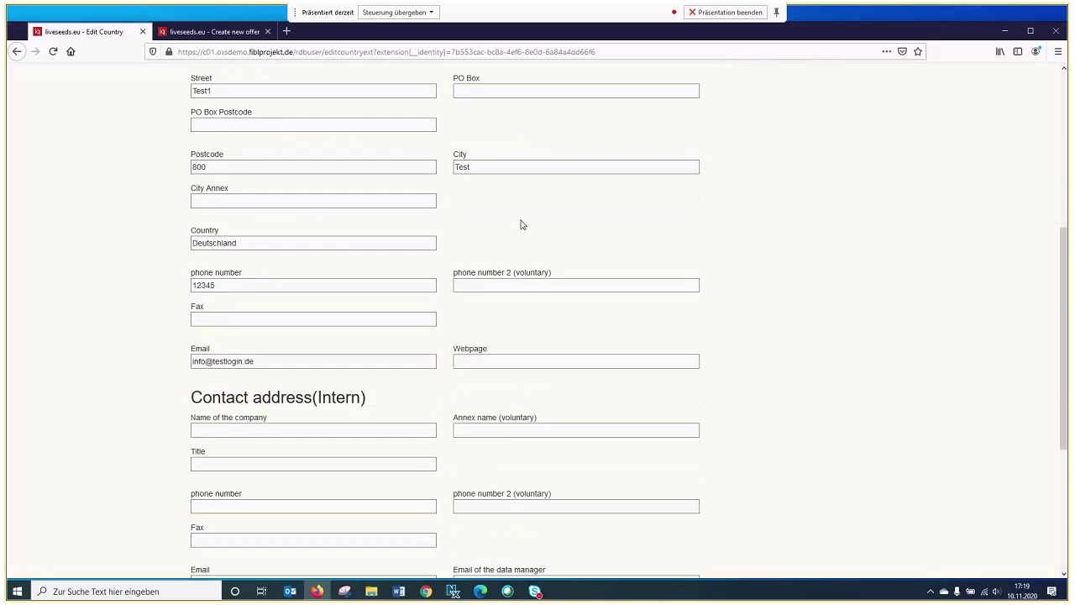
Autofill the internal contact's company name, phone number 123 and contact e-mail
scroll(521, 224, down, 1)
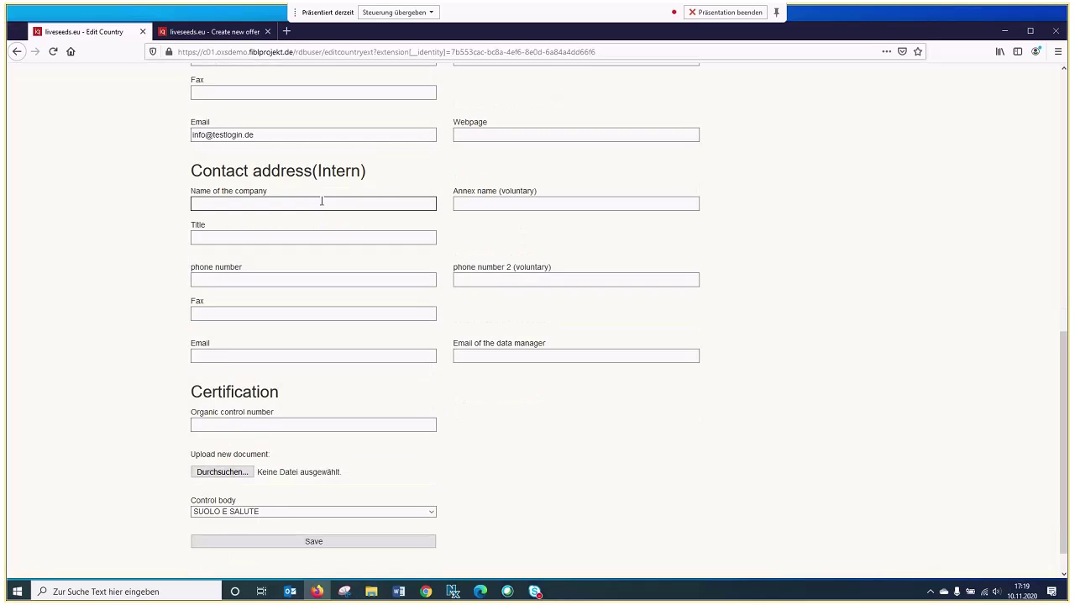
click(315, 208)
click(283, 216)
click(276, 240)
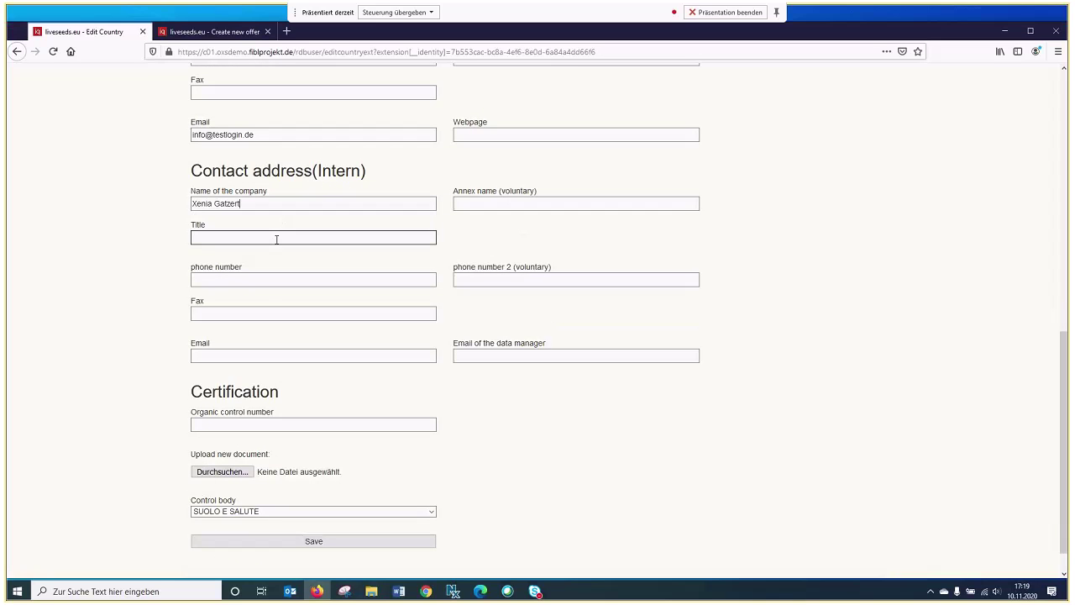
click(247, 279)
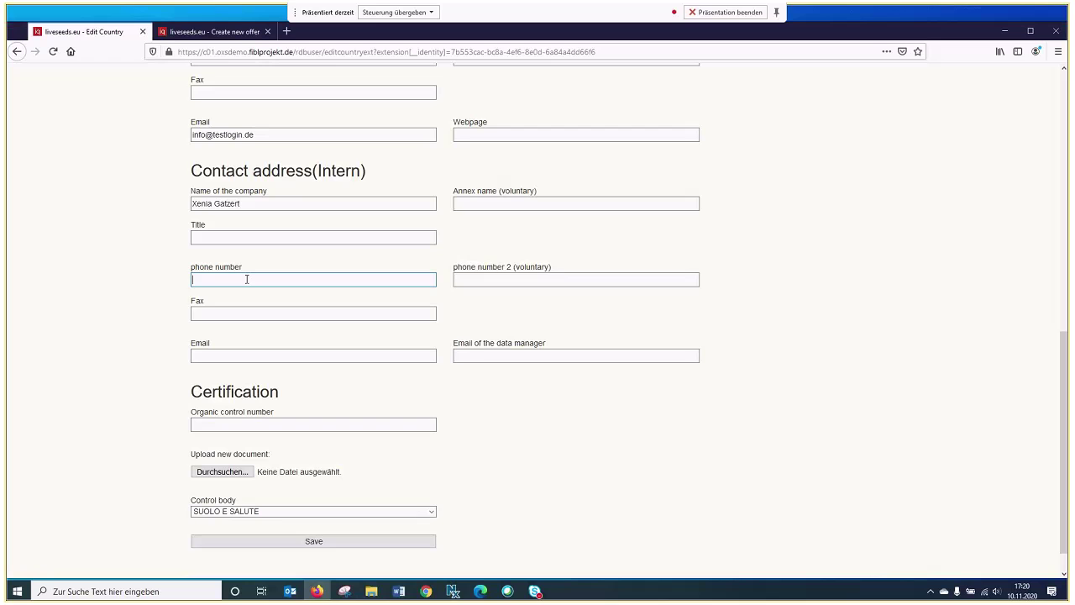
click(240, 292)
click(235, 353)
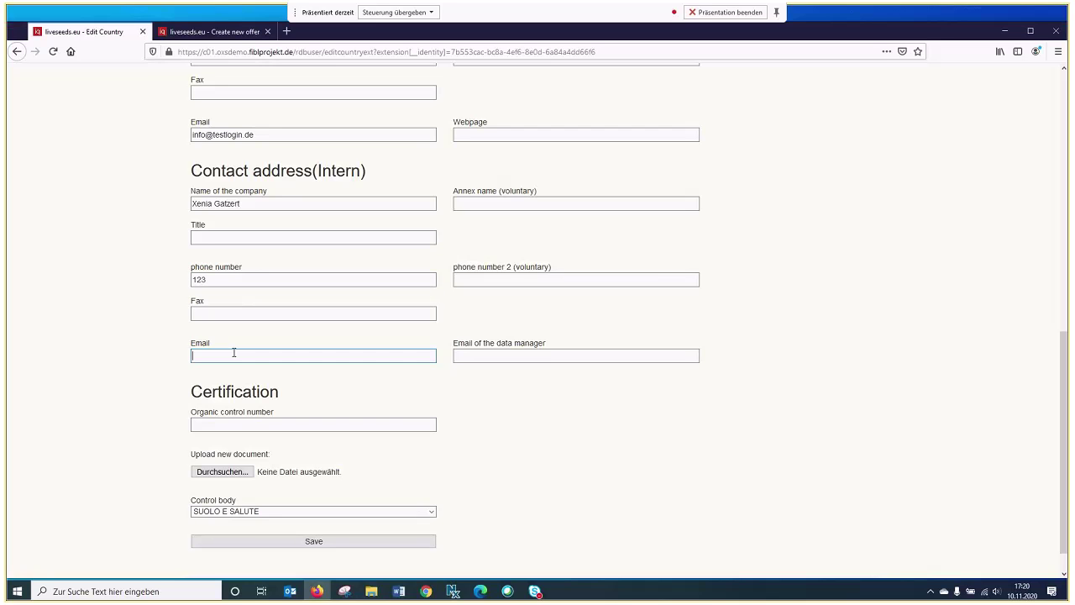
click(234, 367)
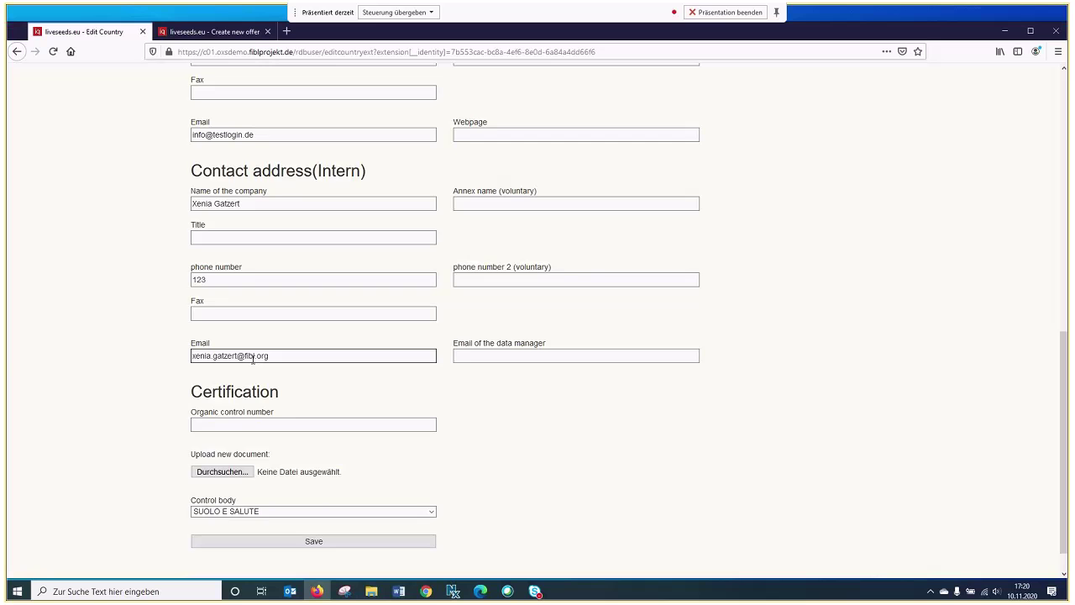
scroll(310, 387, down, 1)
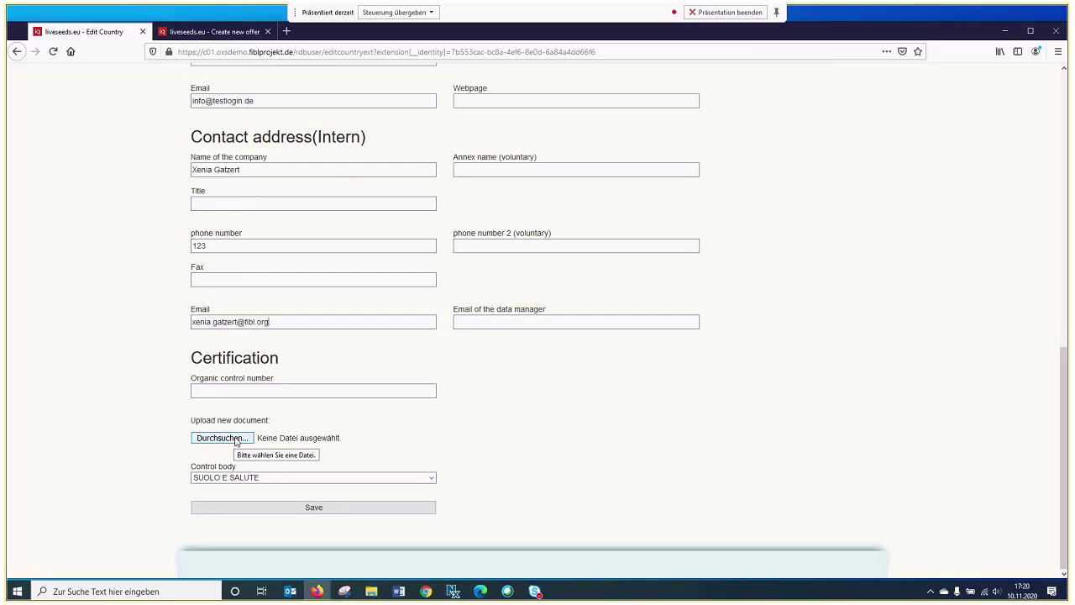
Attach Test Certificate.pdf as Austria's certification document
click(222, 437)
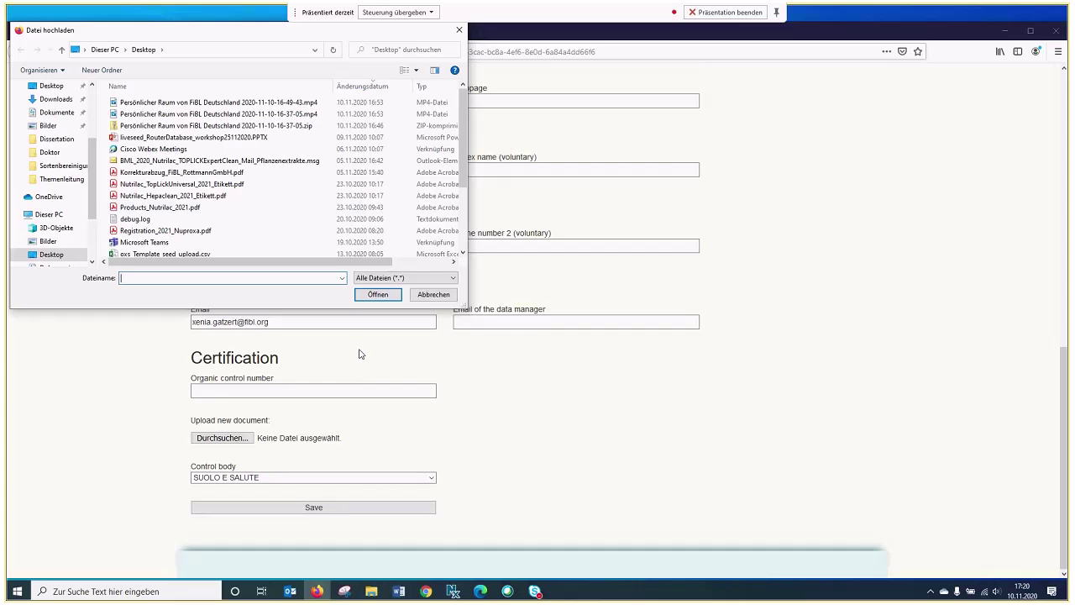
scroll(259, 212, down, 3)
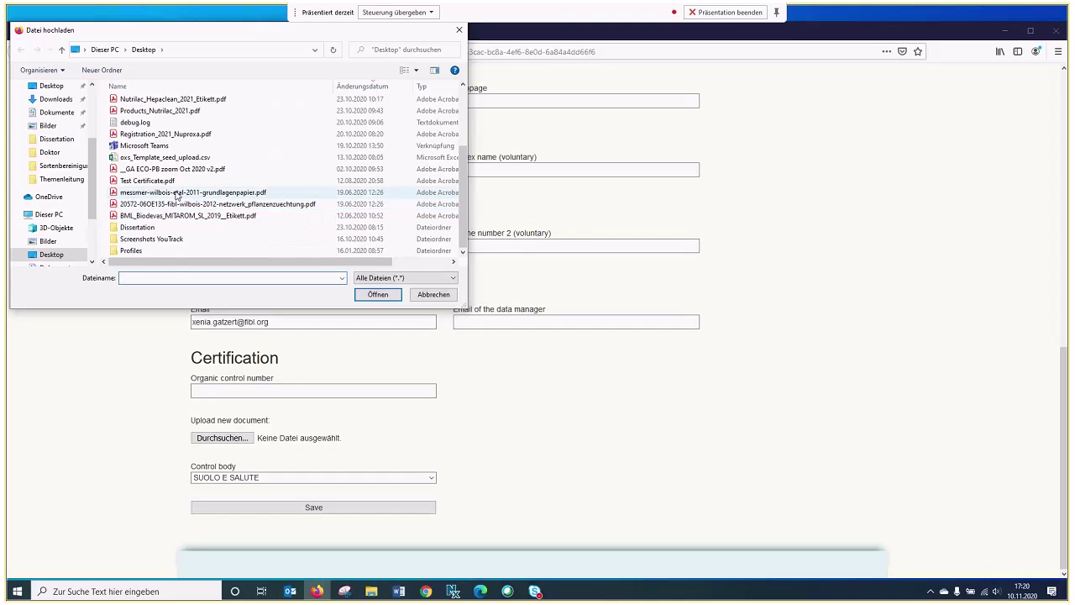
click(294, 180)
click(377, 295)
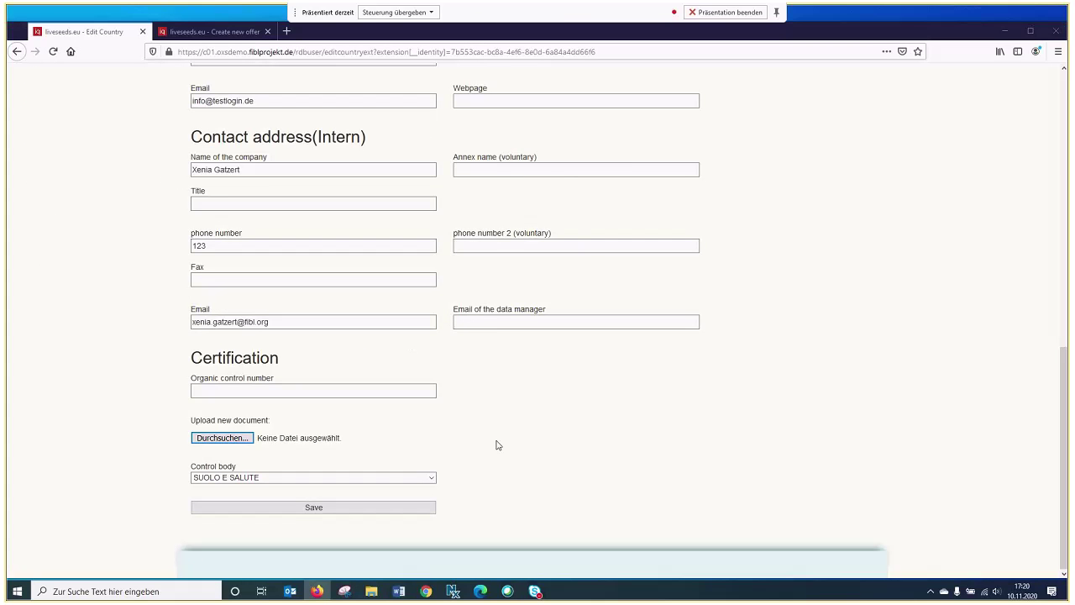
Choose control body ABG Austria Bio Garantie and save Austria's details
click(431, 479)
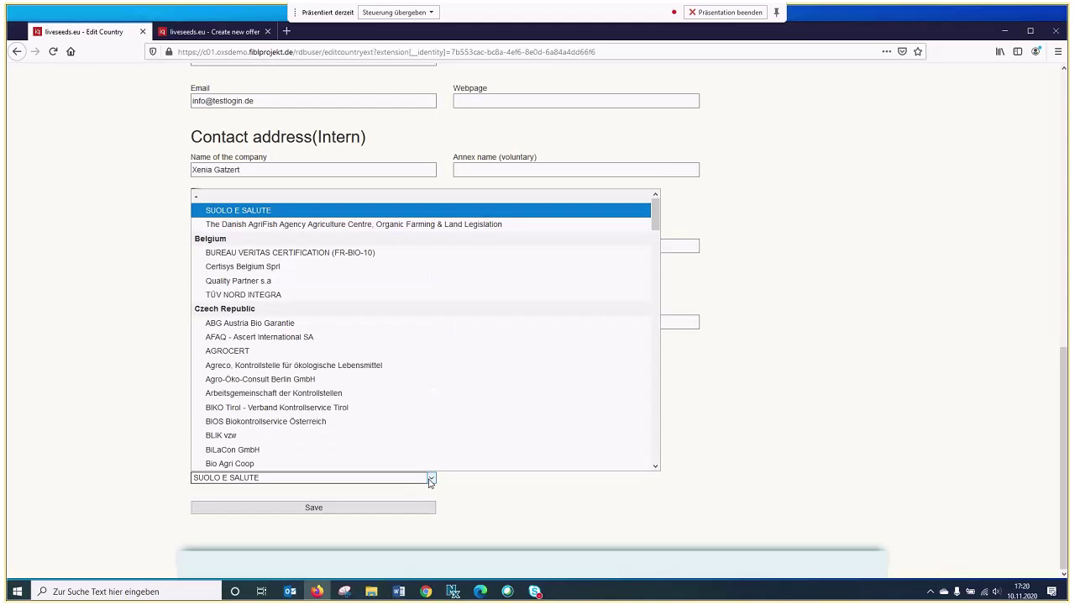
click(370, 325)
click(377, 508)
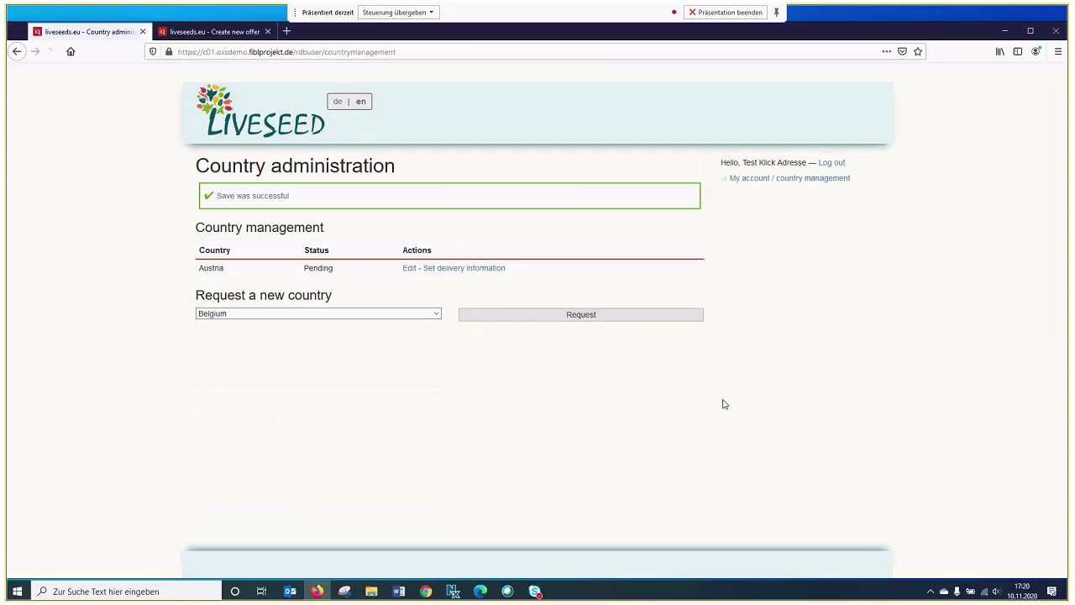